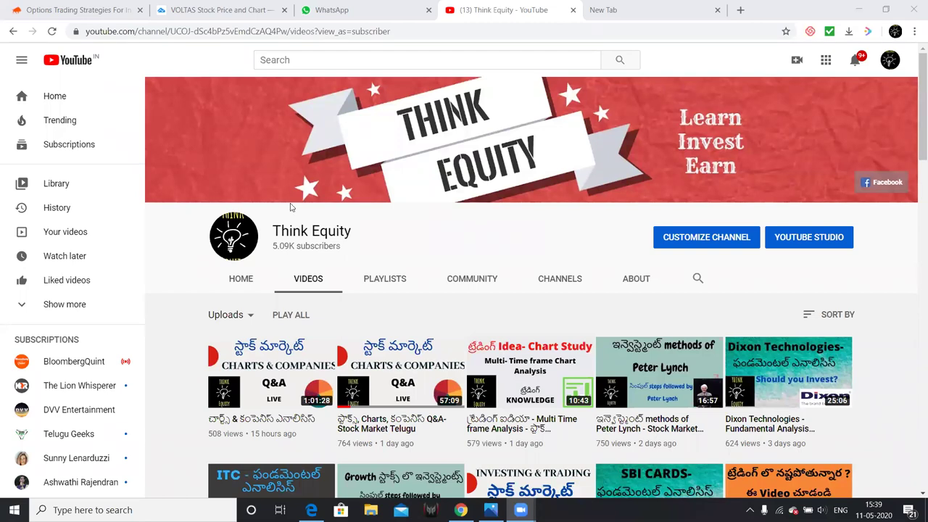
- Show the stock price alerts title image in Photos and return to the YouTube channel page in Chrome
{"action": "left_click", "coordinate": [496, 507]}
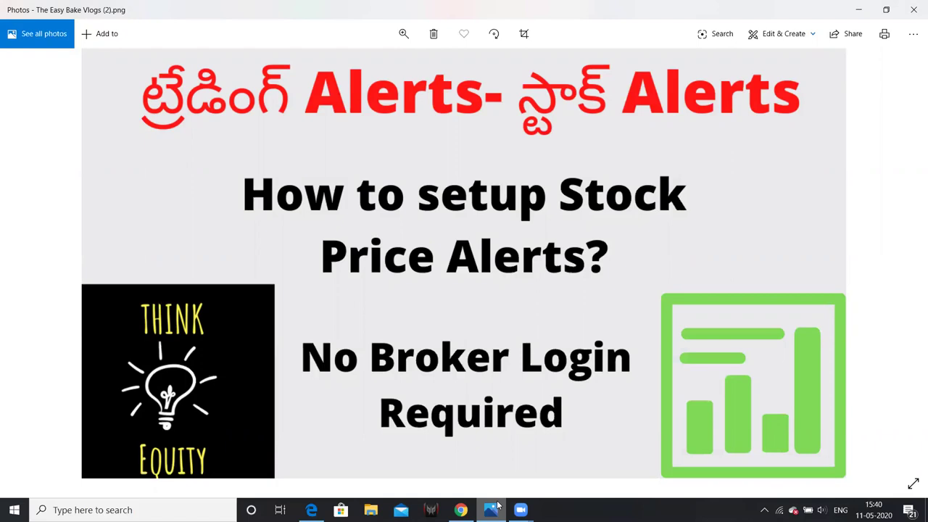
{"action": "mouse_move", "coordinate": [461, 510]}
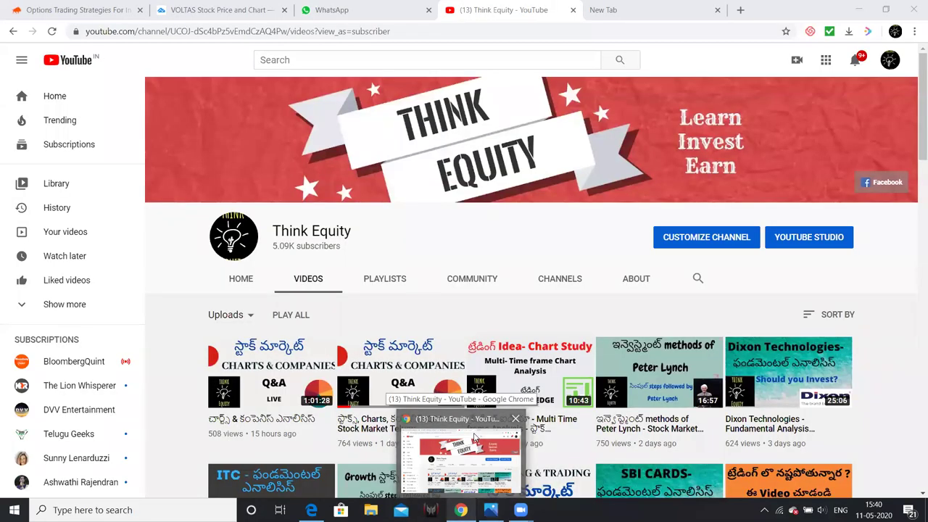
{"action": "left_click", "coordinate": [475, 436]}
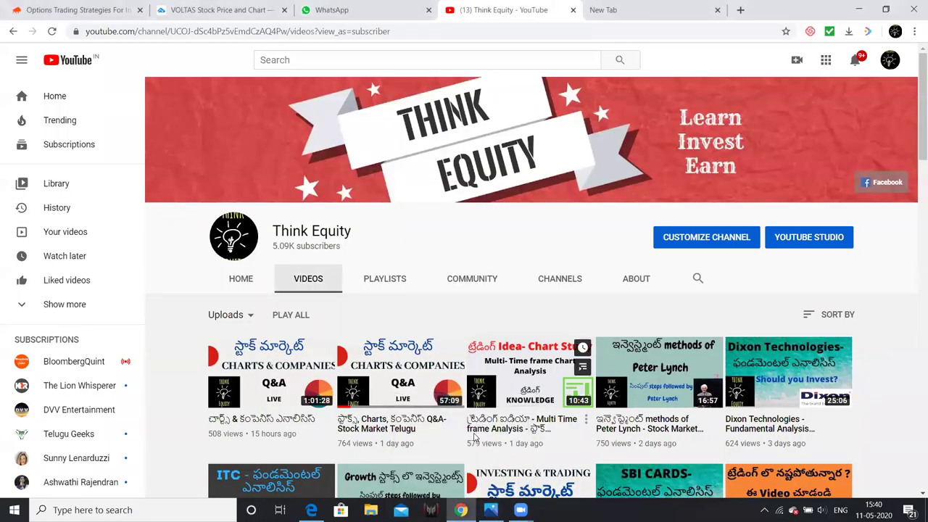
- Browse through the uploaded videos on the Think Equity channel page
{"action": "scroll", "coordinate": [719, 326], "scroll_direction": "down", "scroll_amount": 2}
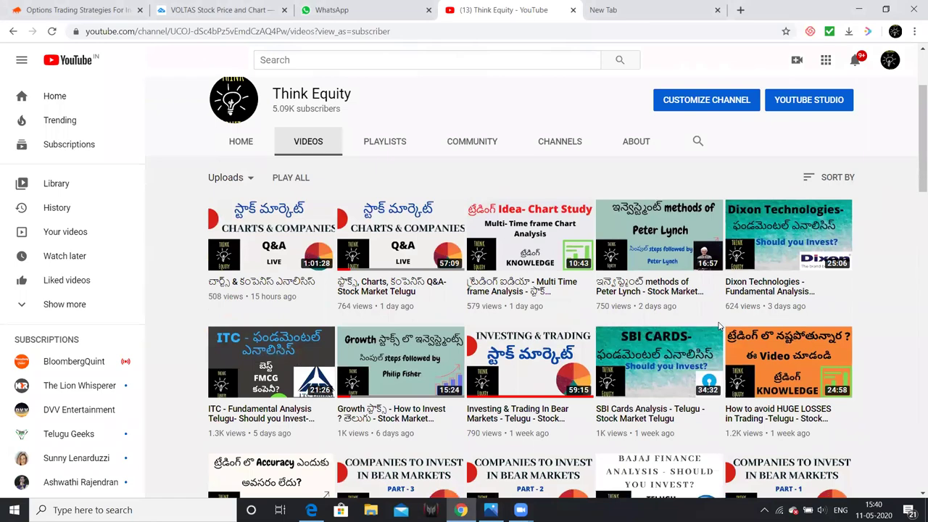
{"action": "scroll", "coordinate": [720, 326], "scroll_direction": "down", "scroll_amount": 1}
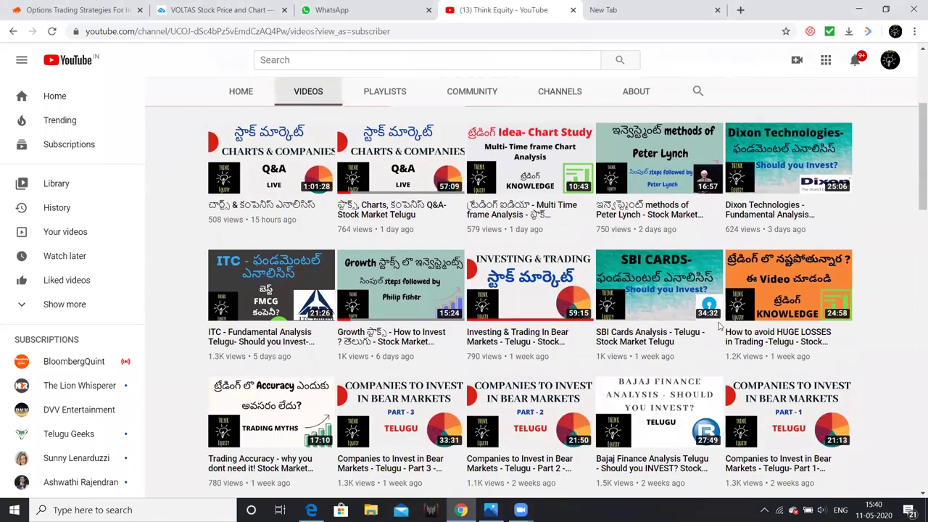
{"action": "scroll", "coordinate": [719, 326], "scroll_direction": "up", "scroll_amount": 1}
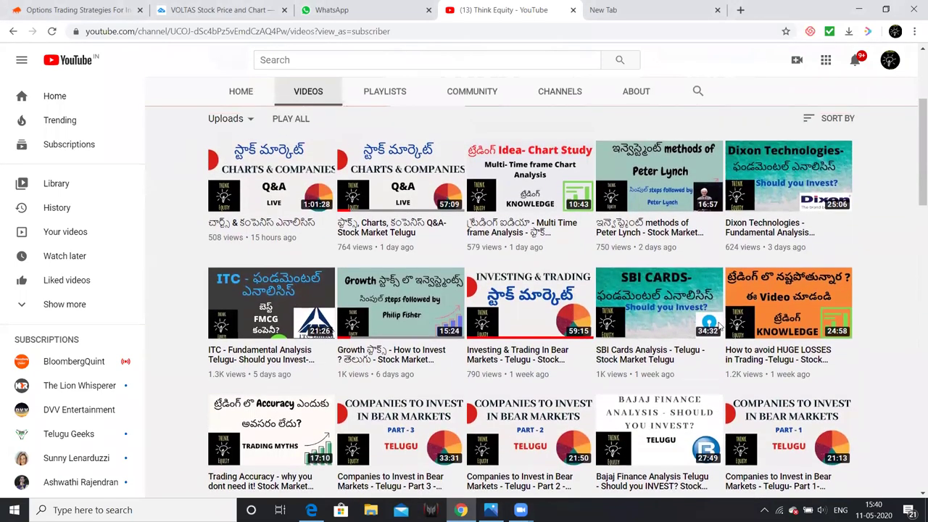
{"action": "scroll", "coordinate": [720, 326], "scroll_direction": "down", "scroll_amount": 1}
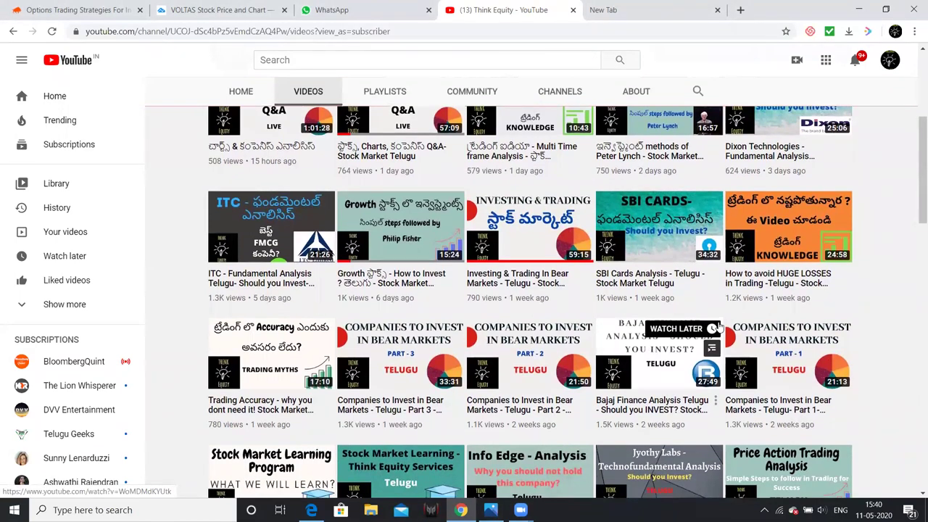
{"action": "scroll", "coordinate": [718, 328], "scroll_direction": "down", "scroll_amount": 2}
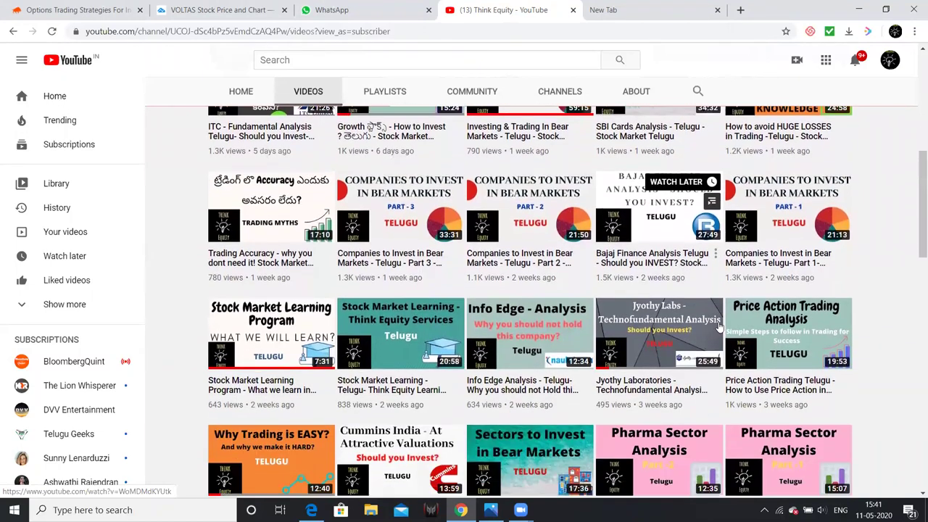
{"action": "scroll", "coordinate": [718, 329], "scroll_direction": "down", "scroll_amount": 2}
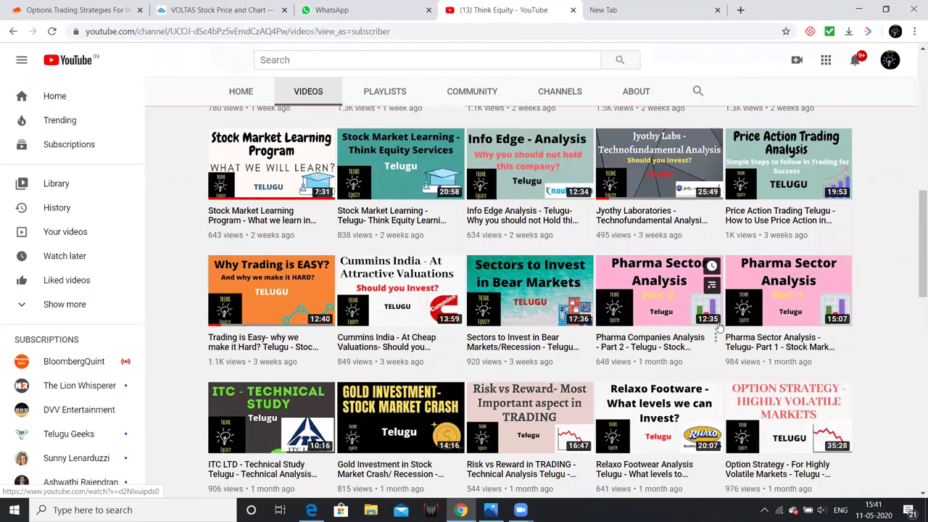
{"action": "scroll", "coordinate": [718, 328], "scroll_direction": "down", "scroll_amount": 3}
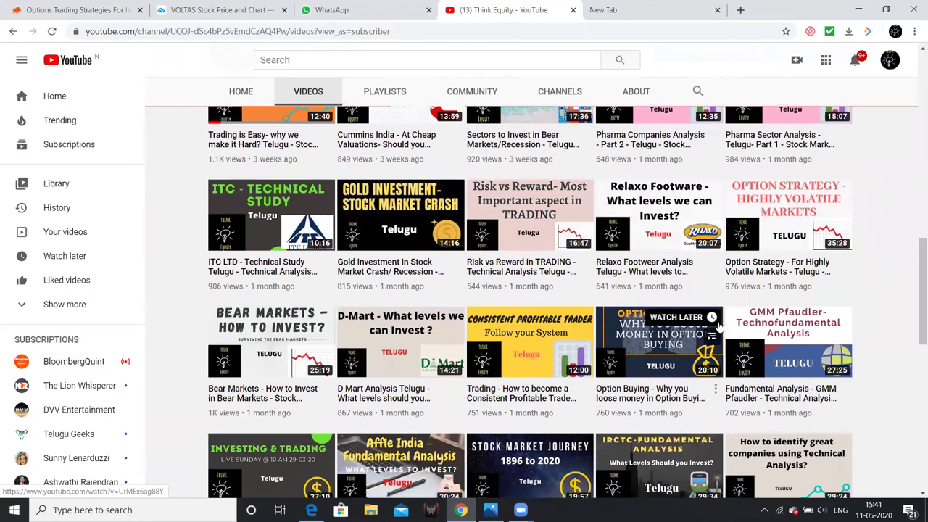
{"action": "scroll", "coordinate": [718, 329], "scroll_direction": "down", "scroll_amount": 1}
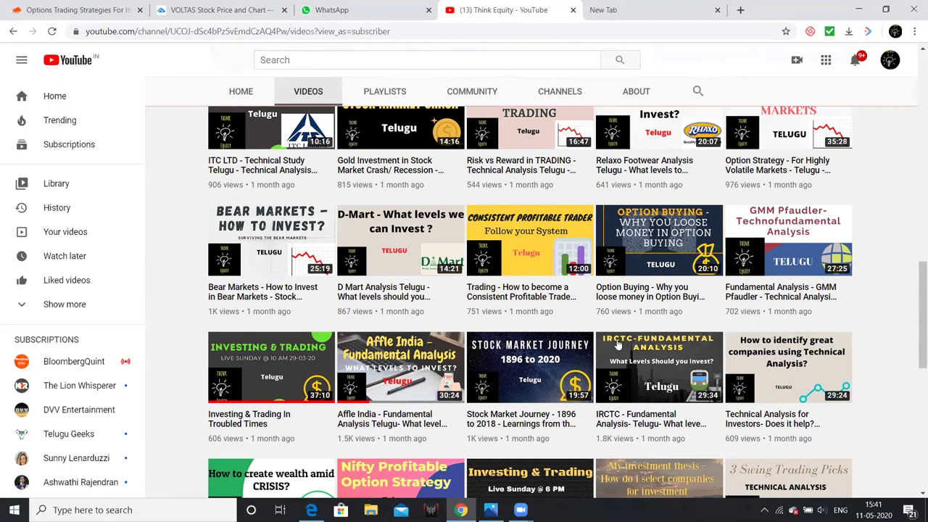
- Switch to Edge, open web.sensibull.com/home and proceed past the unsupported-browser notice to the dashboard
{"action": "left_click", "coordinate": [311, 510]}
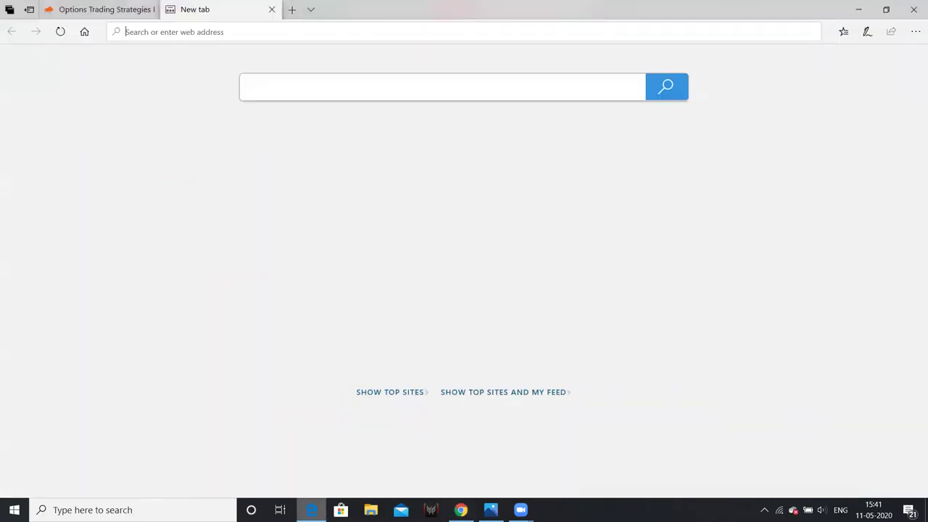
{"action": "type", "text": "se"}
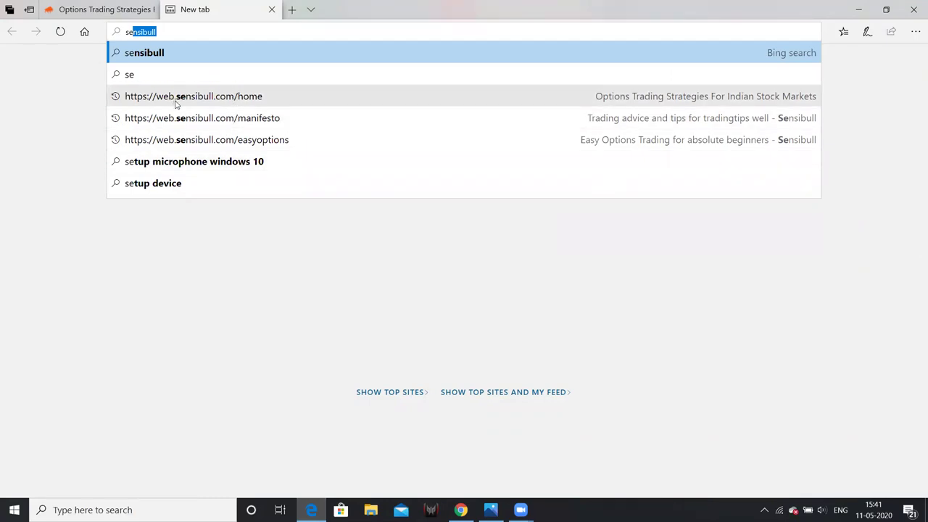
{"action": "left_click", "coordinate": [215, 99]}
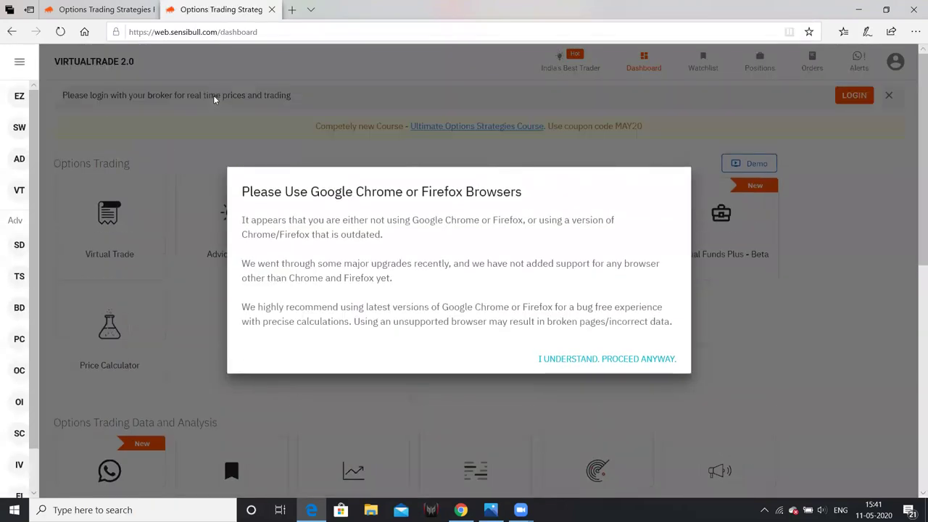
{"action": "left_click", "coordinate": [630, 356]}
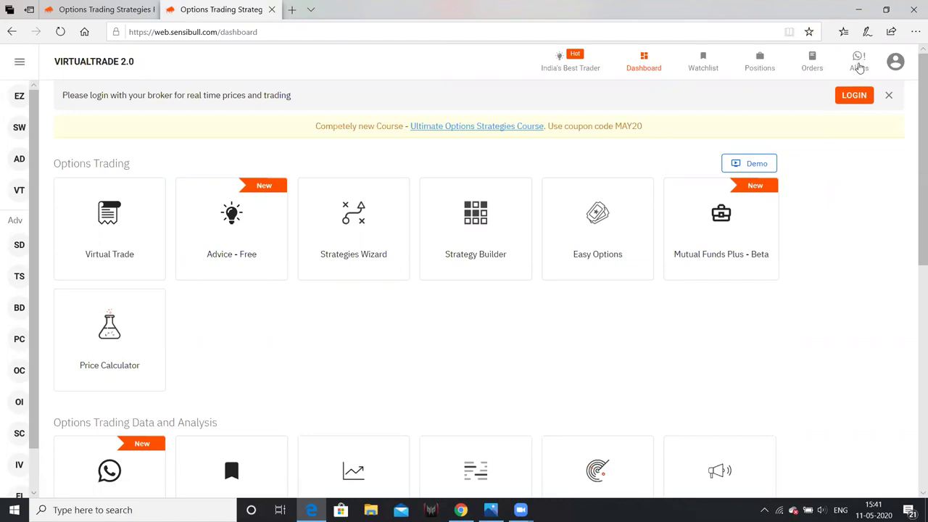
- Bring up the Google sign-in from Sensibull's login options and dismiss it without choosing an account
{"action": "left_click", "coordinate": [852, 99]}
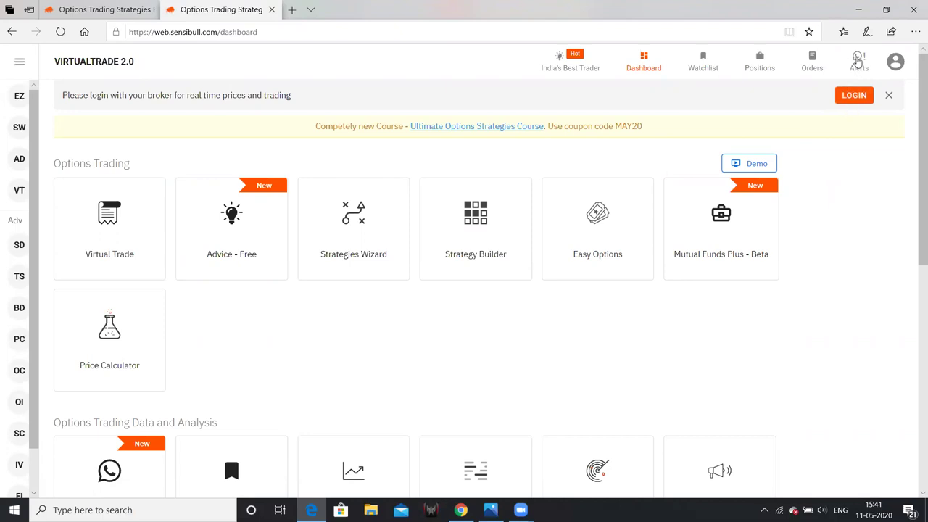
{"action": "left_click", "coordinate": [854, 95]}
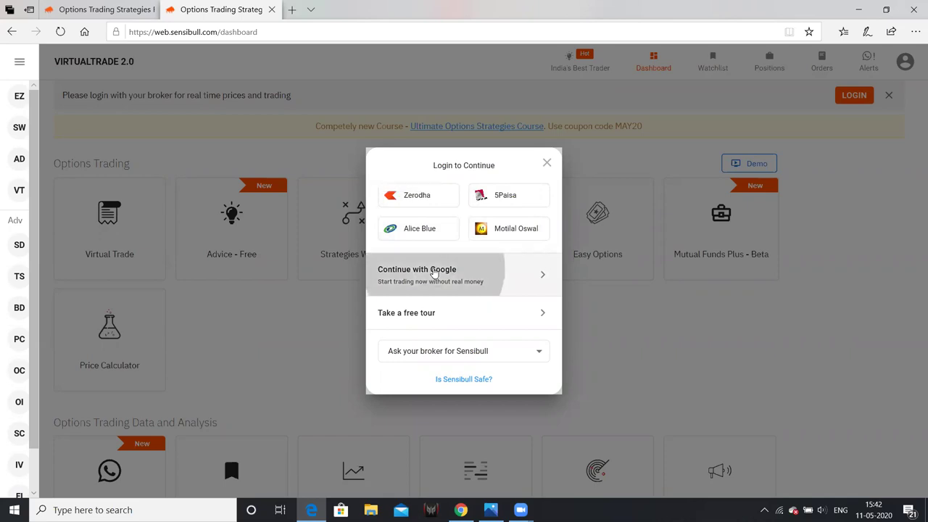
{"action": "left_click", "coordinate": [433, 271]}
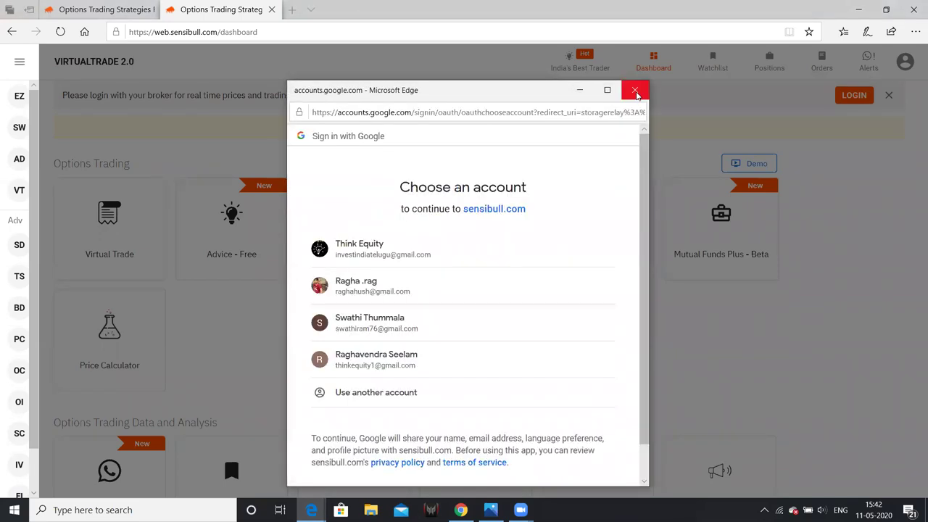
{"action": "left_click", "coordinate": [635, 90]}
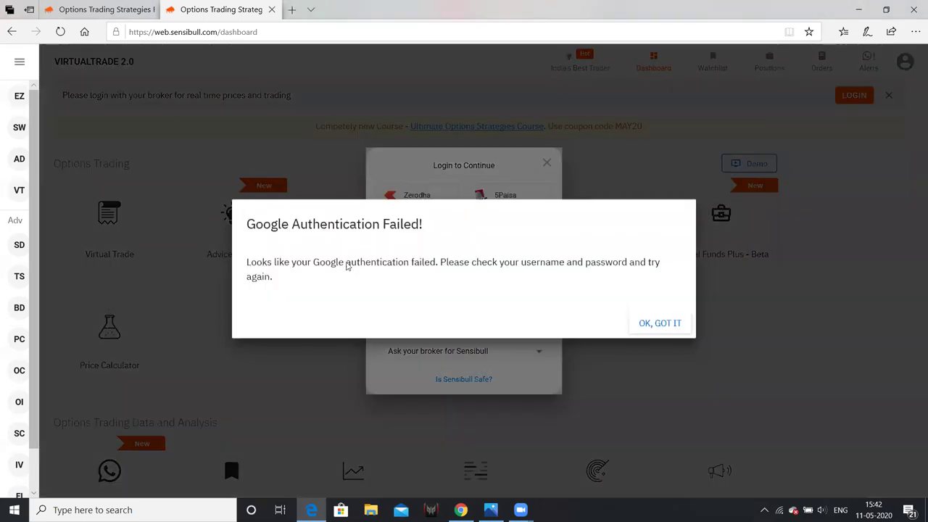
{"action": "left_click", "coordinate": [662, 325]}
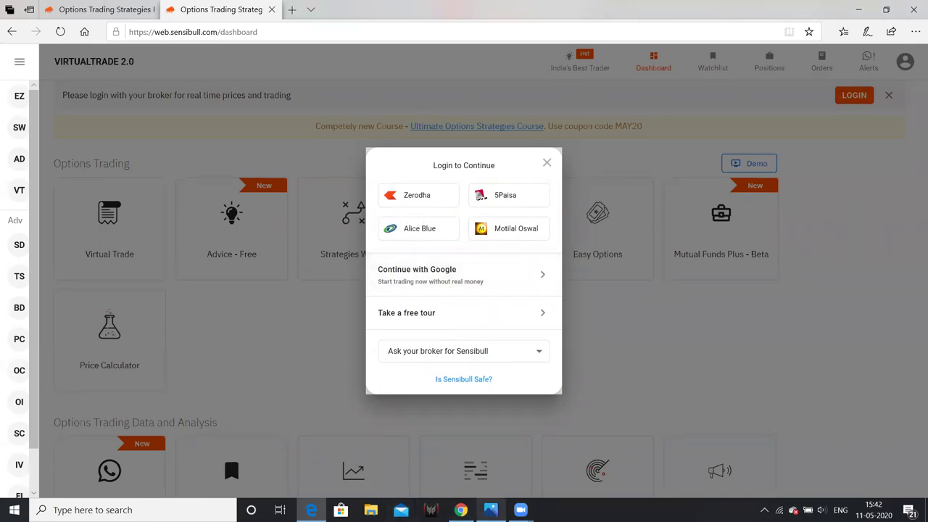
- Switch to Chrome and open the Alerts page of the signed-in Sensibull session
{"action": "left_click", "coordinate": [461, 510]}
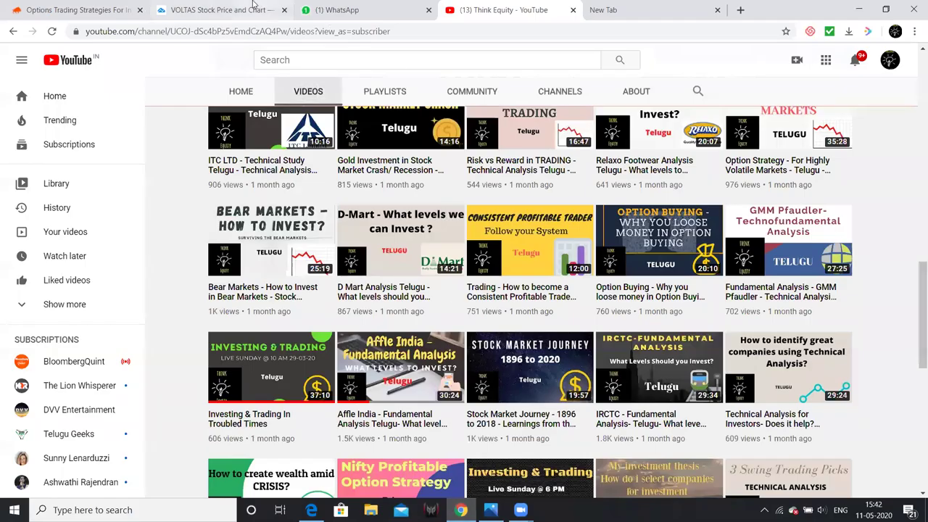
{"action": "left_click", "coordinate": [76, 8]}
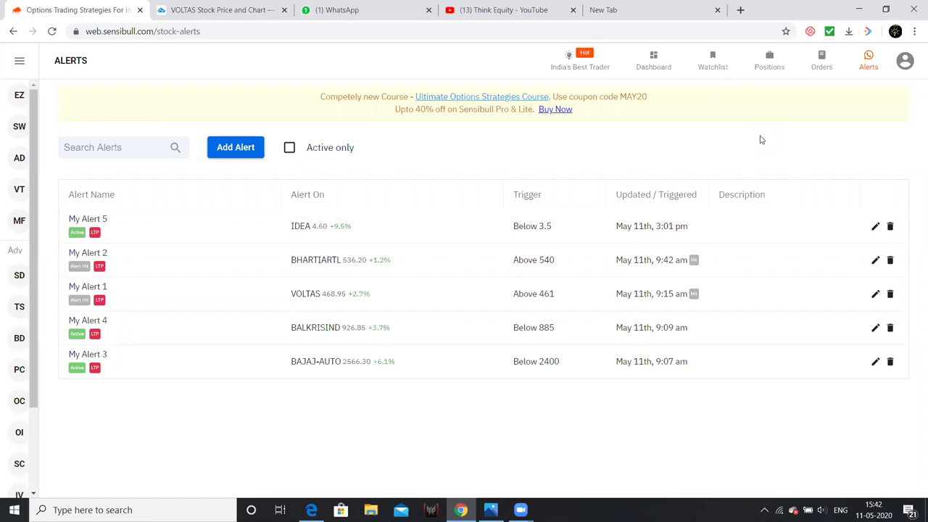
{"action": "left_click", "coordinate": [869, 69]}
- Review Sensibull's number verification message and price alerts in WhatsApp Web, and return to the Sensibull alerts list
{"action": "left_click", "coordinate": [365, 10]}
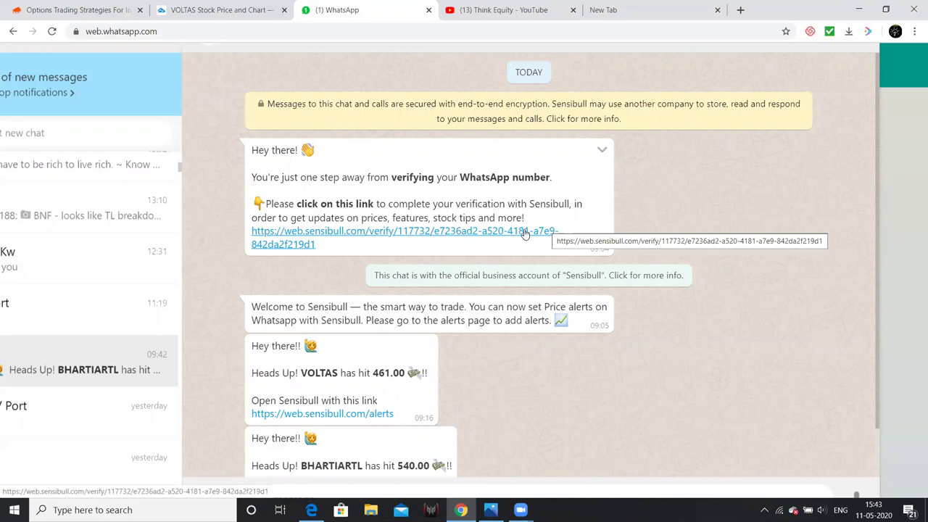
{"action": "left_click", "coordinate": [110, 9]}
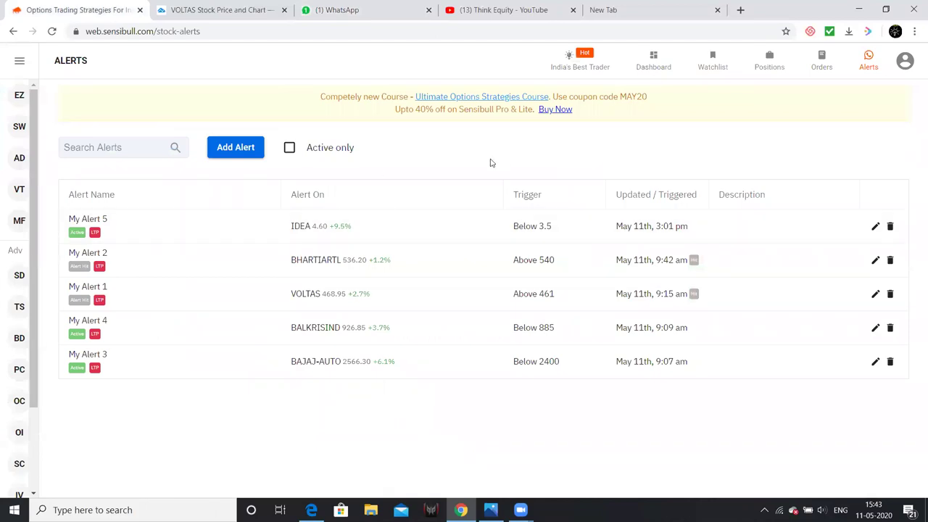
- Search the existing Sensibull alerts for "reliance"
{"action": "left_click", "coordinate": [135, 144]}
{"action": "type", "text": "relia"}
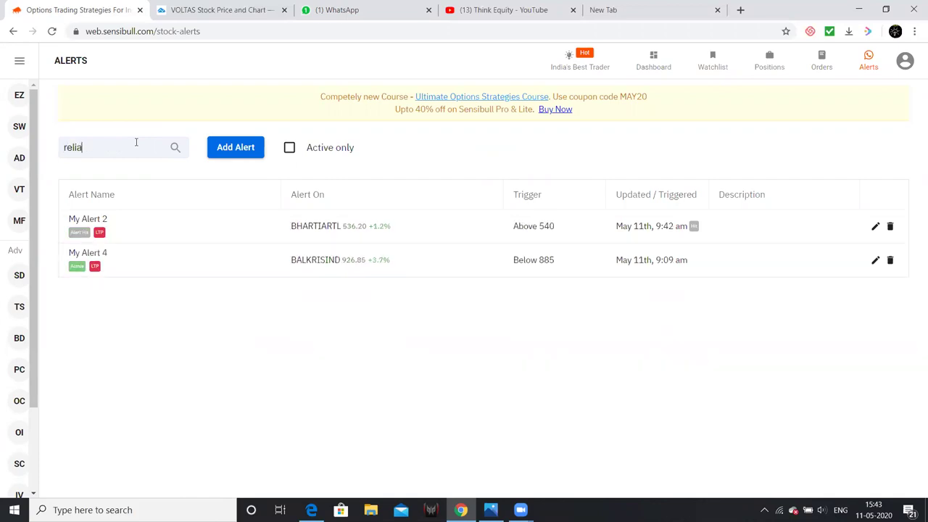
{"action": "type", "text": "nce"}
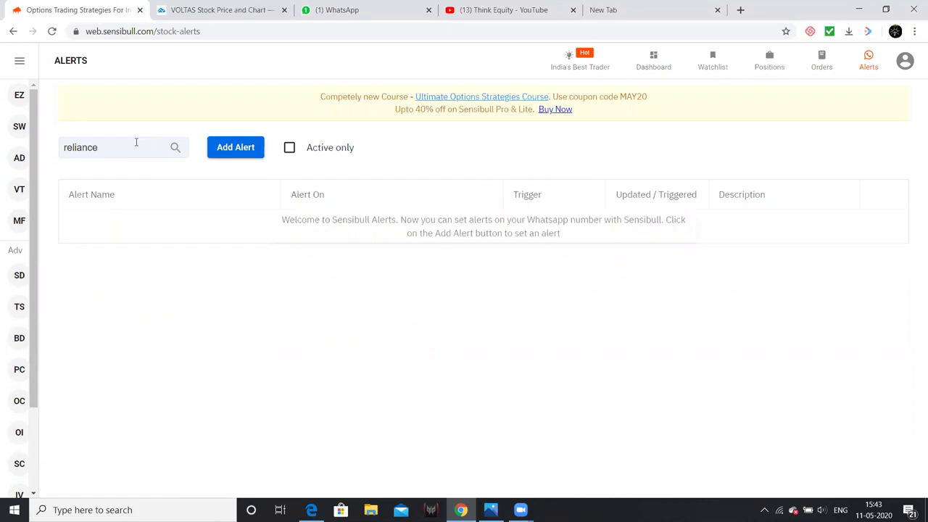
{"action": "left_click", "coordinate": [238, 150]}
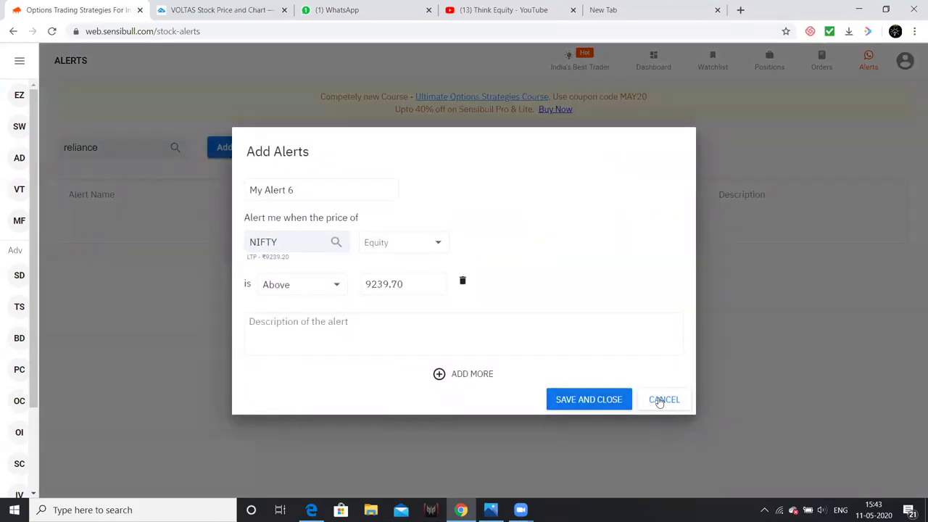
{"action": "left_click", "coordinate": [660, 400]}
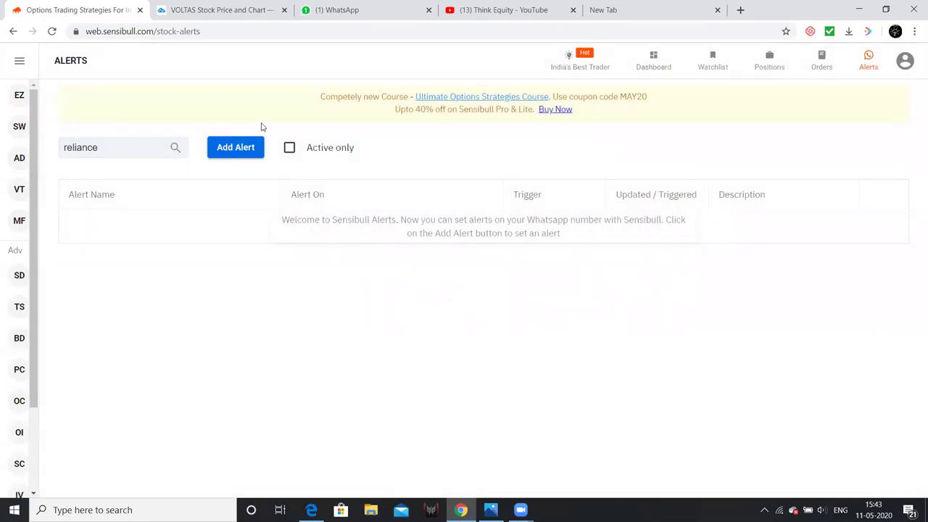
- Start a new alert and choose RELIANCE as the stock to monitor
{"action": "left_click", "coordinate": [246, 153]}
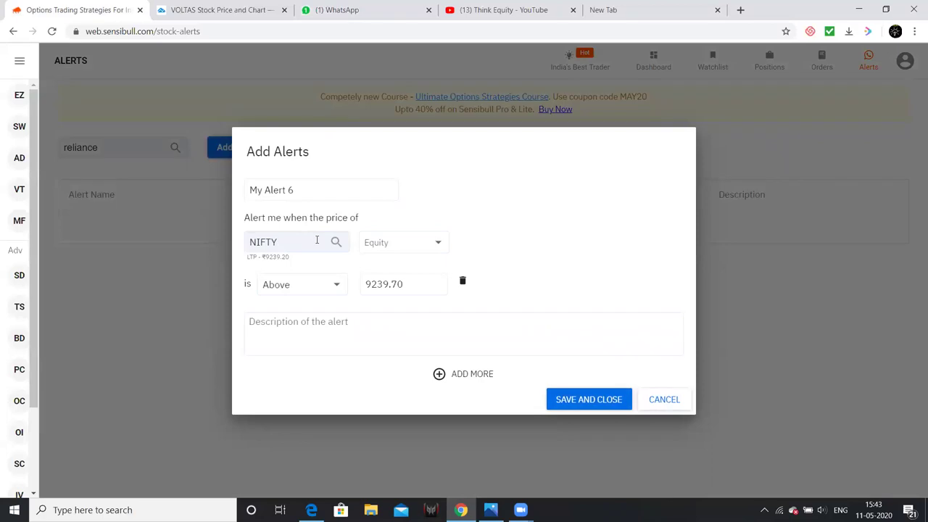
{"action": "left_click", "coordinate": [317, 240]}
{"action": "key", "text": "BackSpace"}
{"action": "key", "text": "BackSpace"}
{"action": "key", "text": "BackSpace"}
{"action": "key", "text": "BackSpace"}
{"action": "key", "text": "BackSpace"}
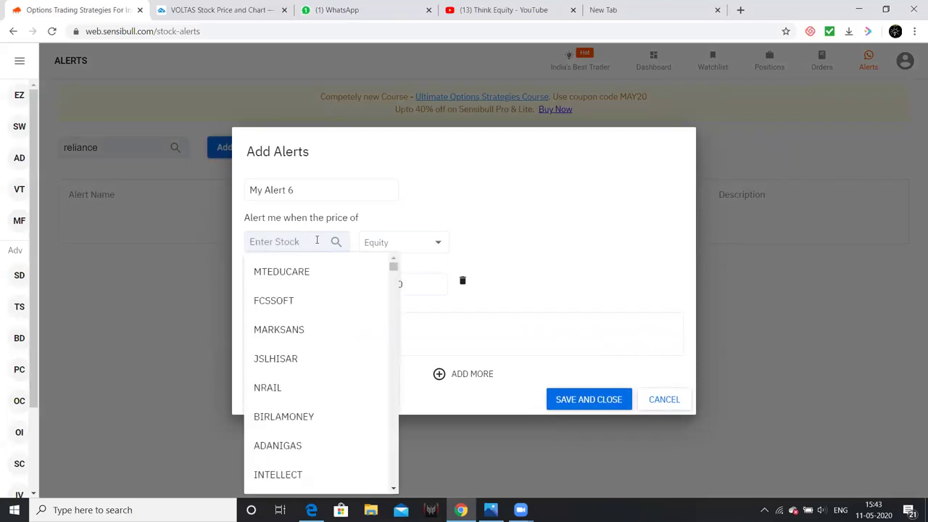
{"action": "type", "text": "reli"}
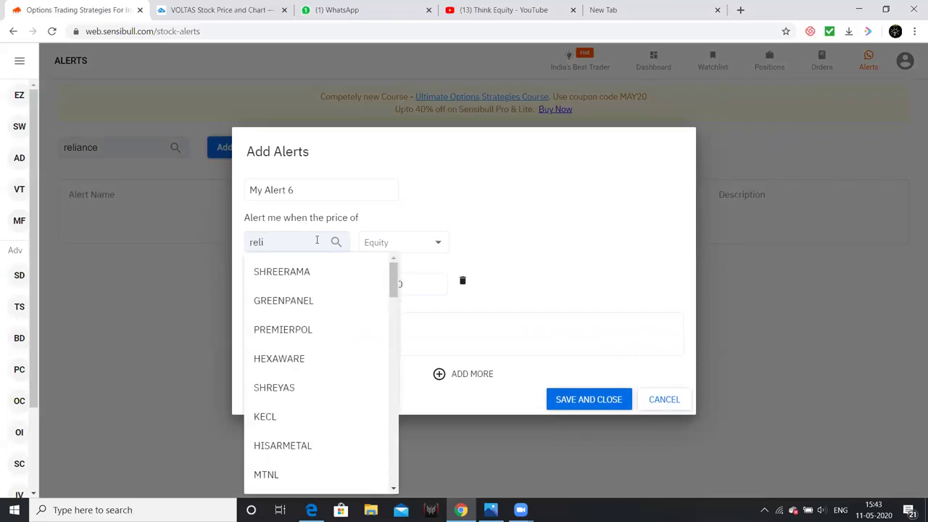
{"action": "key", "text": "BackSpace"}
{"action": "key", "text": "BackSpace"}
{"action": "key", "text": "BackSpace"}
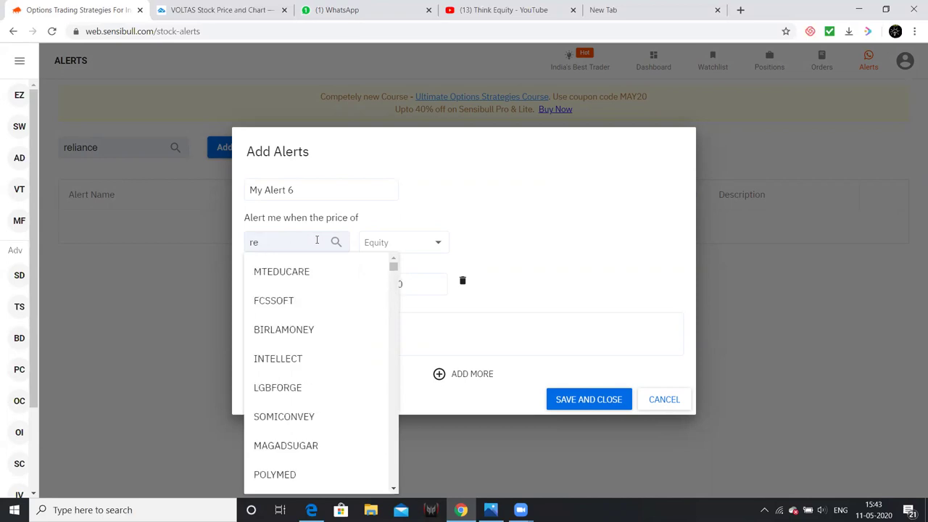
{"action": "type", "text": "il"}
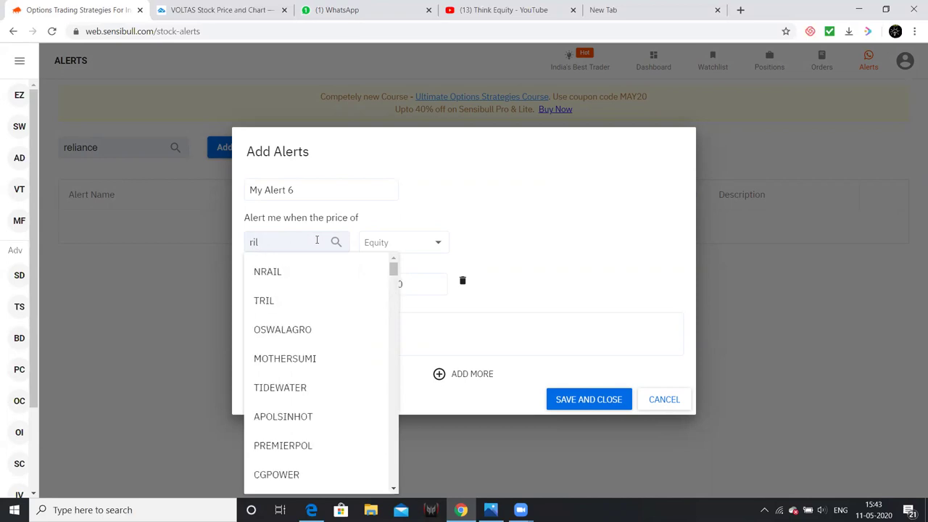
{"action": "key", "text": "BackSpace"}
{"action": "key", "text": "BackSpace"}
{"action": "key", "text": "BackSpace"}
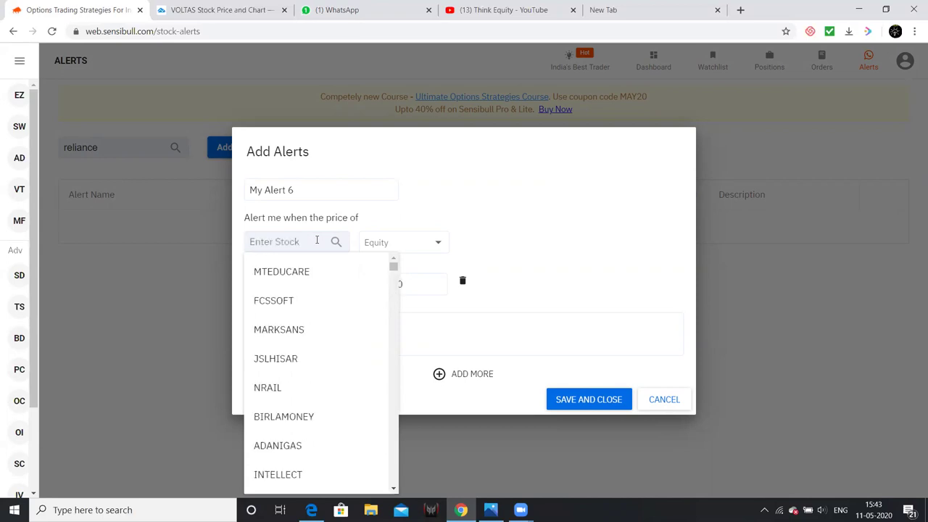
{"action": "type", "text": "relianc"}
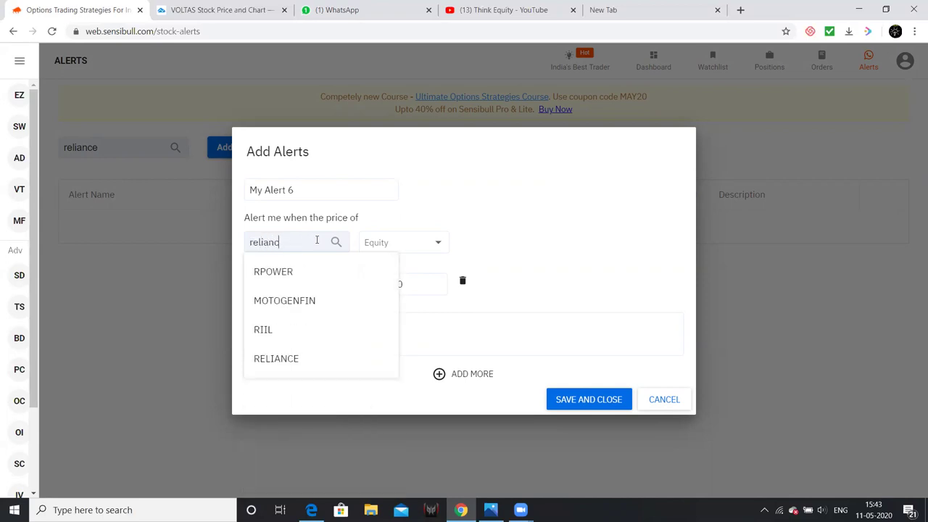
{"action": "left_click", "coordinate": [290, 358]}
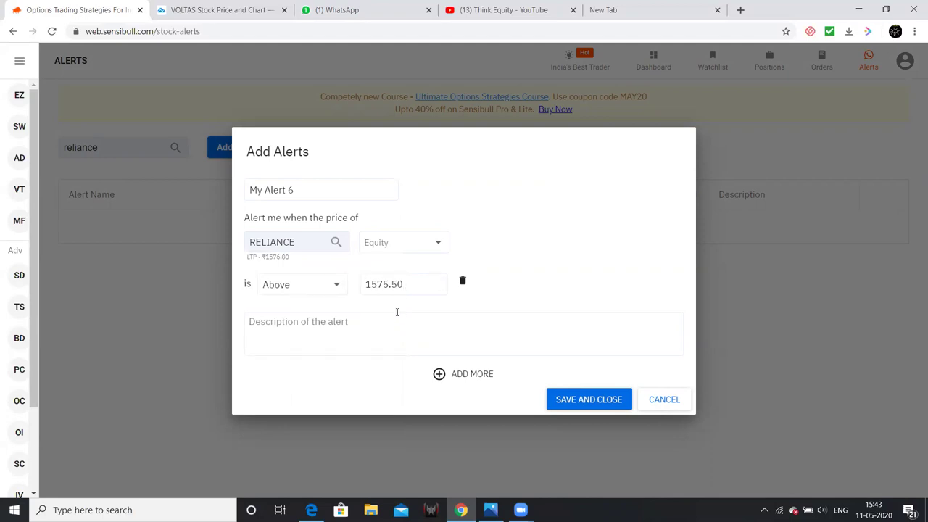
- Enter "buy above 1600" as the Reliance alert's description and keep its trigger condition set to Above
{"action": "left_click", "coordinate": [398, 313]}
{"action": "type", "text": "buy above 1600"}
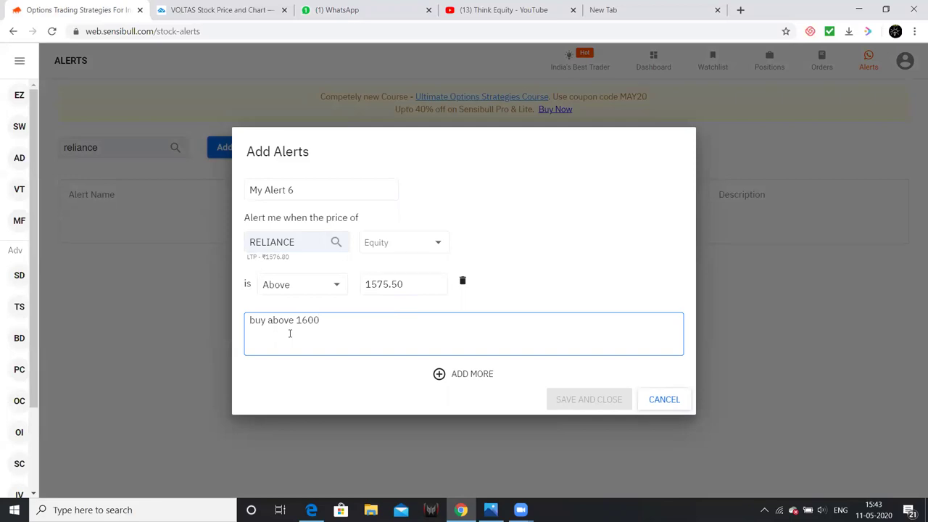
{"action": "left_click", "coordinate": [325, 292]}
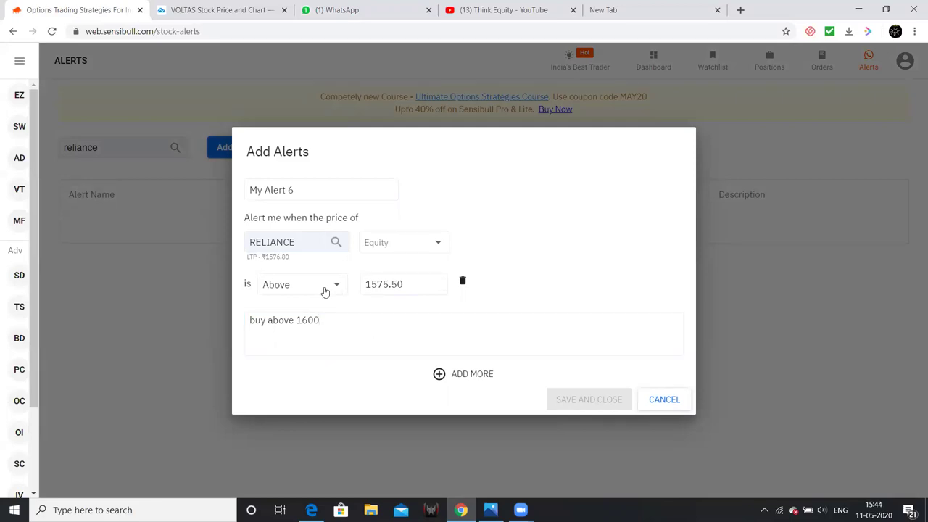
{"action": "left_click", "coordinate": [298, 301]}
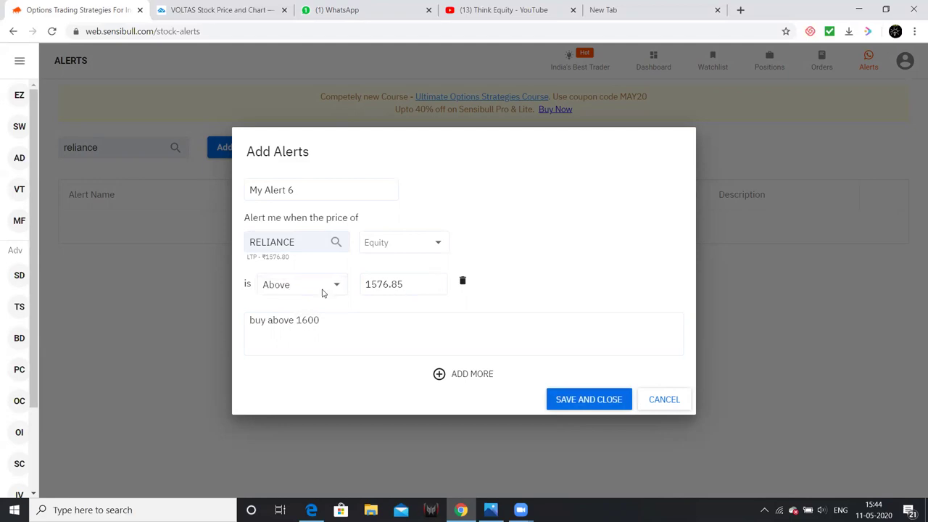
- Set the Reliance alert's target price to 1600 and save the alert
{"action": "left_click", "coordinate": [409, 288]}
{"action": "key", "text": "BackSpace"}
{"action": "key", "text": "BackSpace"}
{"action": "key", "text": "BackSpace"}
{"action": "key", "text": "BackSpace"}
{"action": "key", "text": "BackSpace"}
{"action": "key", "text": "BackSpace"}
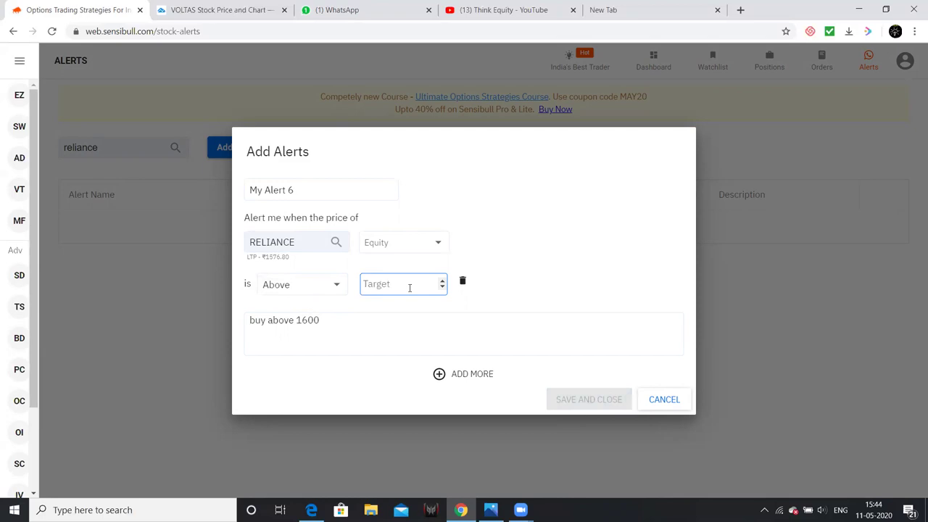
{"action": "key", "text": "Num_Lock"}
{"action": "type", "text": "1600"}
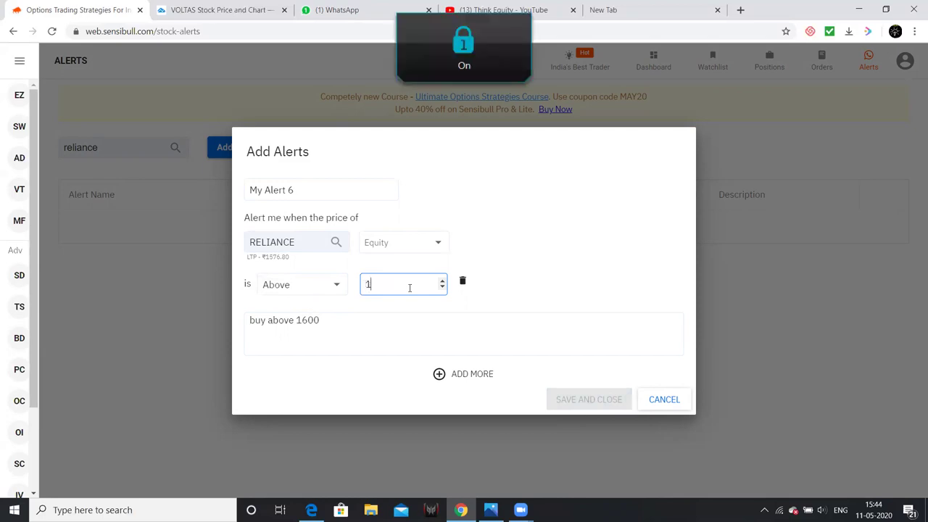
{"action": "left_click", "coordinate": [522, 307]}
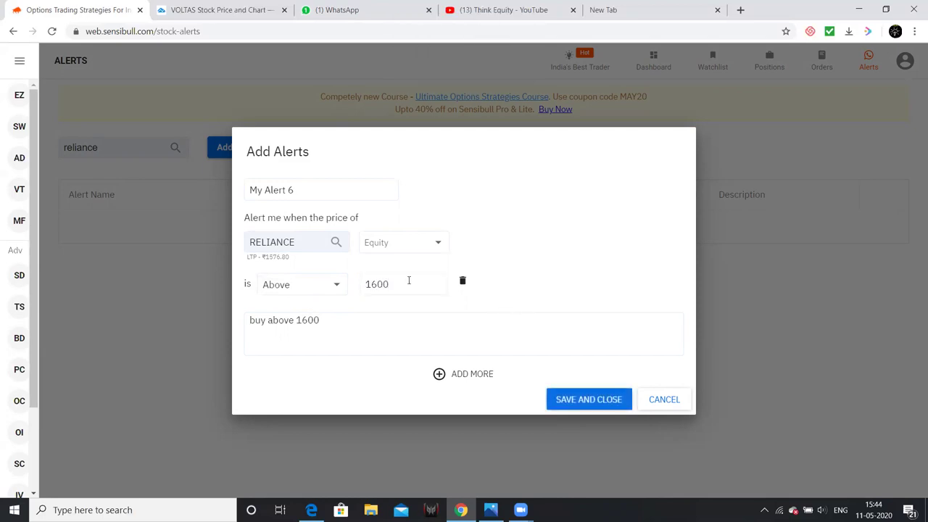
{"action": "left_click", "coordinate": [586, 404]}
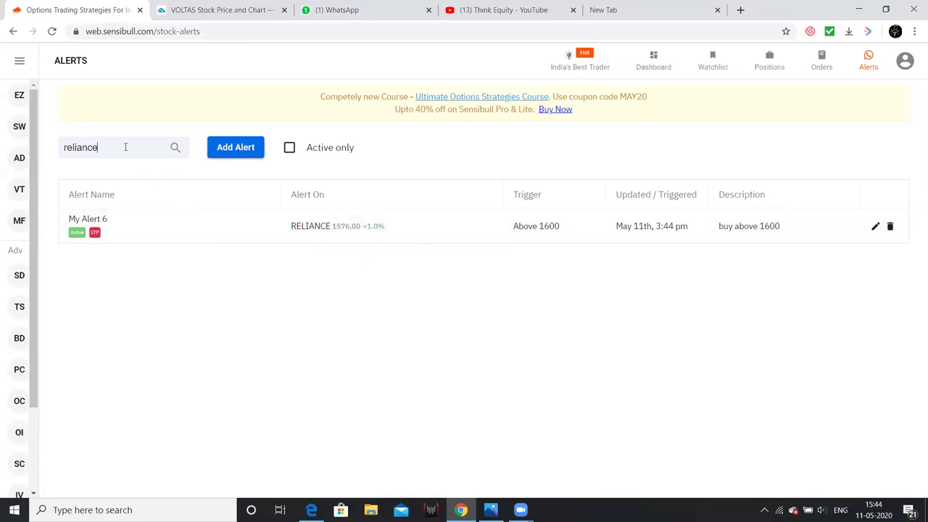
- Clear the alert search to list every alert, and switch to the Sensibull chat in WhatsApp Web
{"action": "key", "text": "BackSpace"}
{"action": "key", "text": "BackSpace"}
{"action": "key", "text": "BackSpace"}
{"action": "key", "text": "BackSpace"}
{"action": "key", "text": "BackSpace"}
{"action": "key", "text": "BackSpace"}
{"action": "key", "text": "BackSpace"}
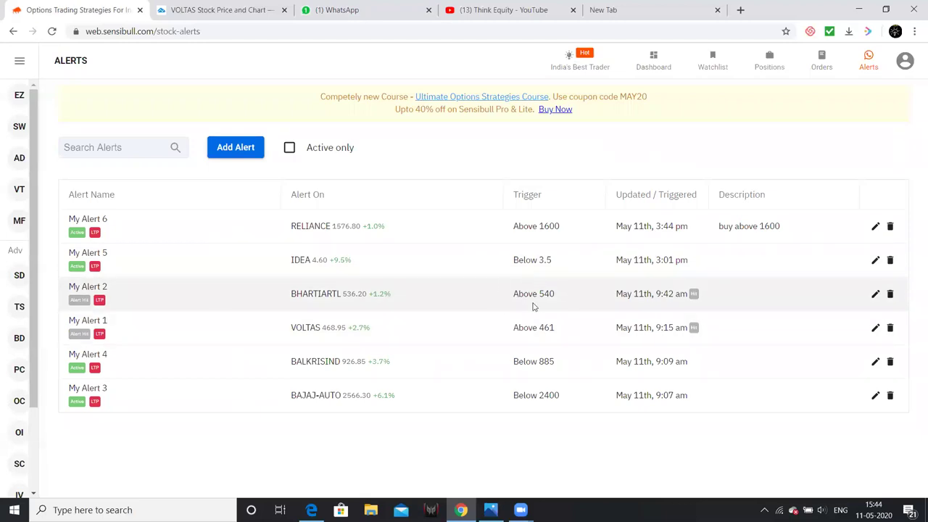
{"action": "left_click", "coordinate": [338, 8]}
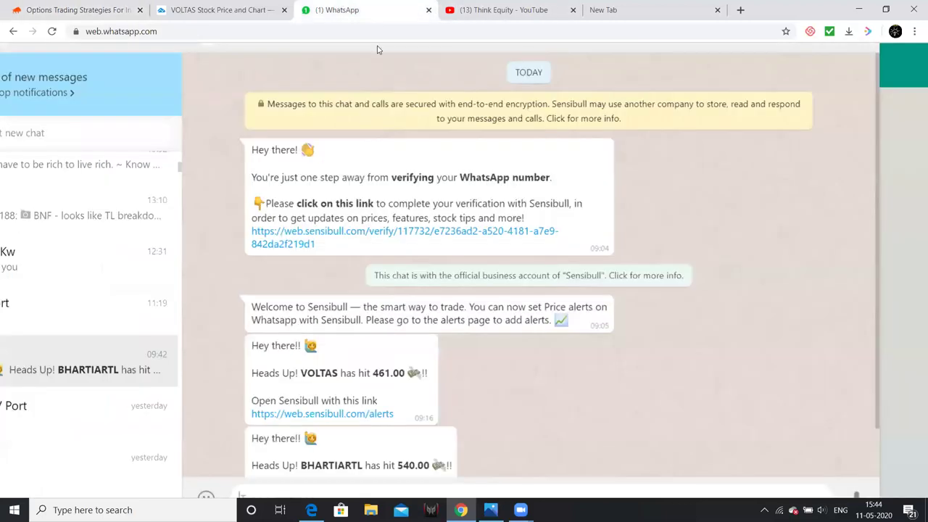
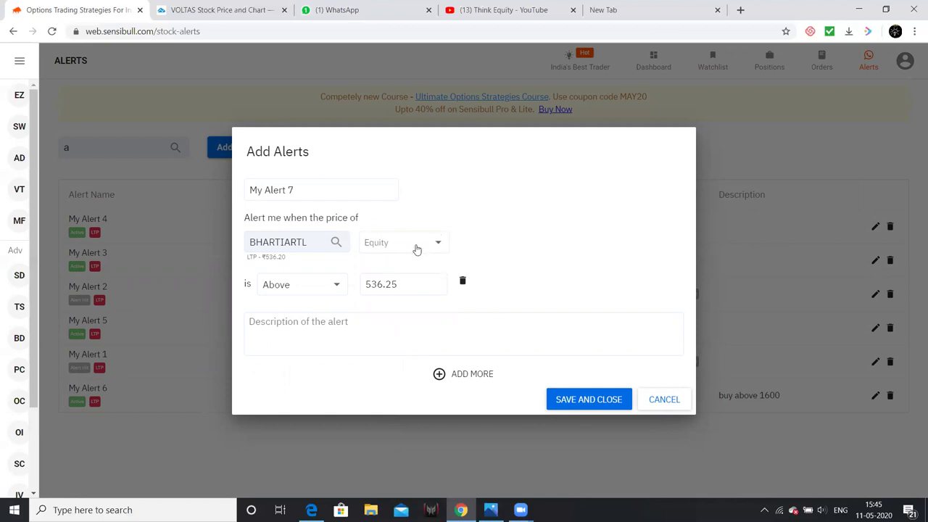
- Set the new BHARTIARTL alert to trigger when the price is Below 350
{"action": "left_click", "coordinate": [320, 290]}
{"action": "left_click", "coordinate": [300, 315]}
{"action": "left_click", "coordinate": [434, 288]}
{"action": "key", "text": "BackSpace"}
{"action": "key", "text": "BackSpace"}
{"action": "key", "text": "BackSpace"}
{"action": "key", "text": "BackSpace"}
{"action": "key", "text": "BackSpace"}
{"action": "key", "text": "BackSpace"}
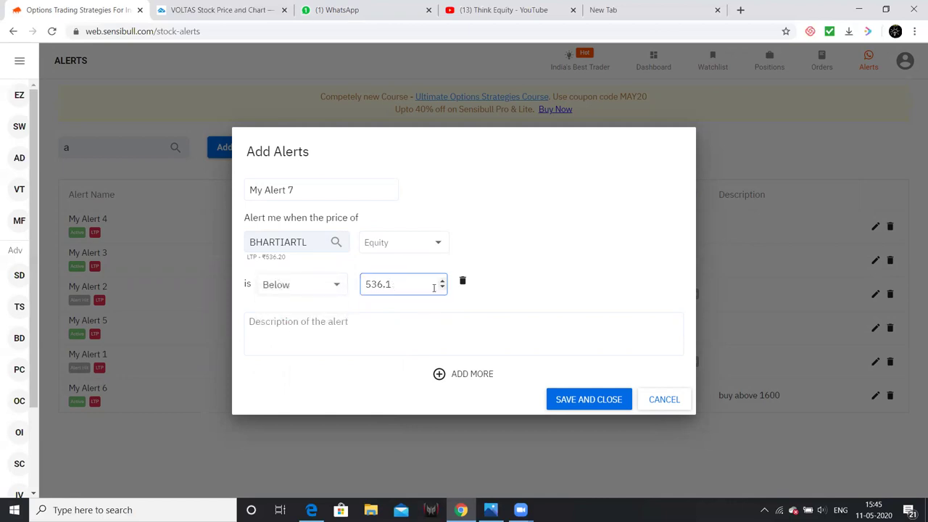
{"action": "type", "text": "350"}
- Add the description "buy below 350" to the BHARTIARTL alert and save it
{"action": "left_click", "coordinate": [356, 321]}
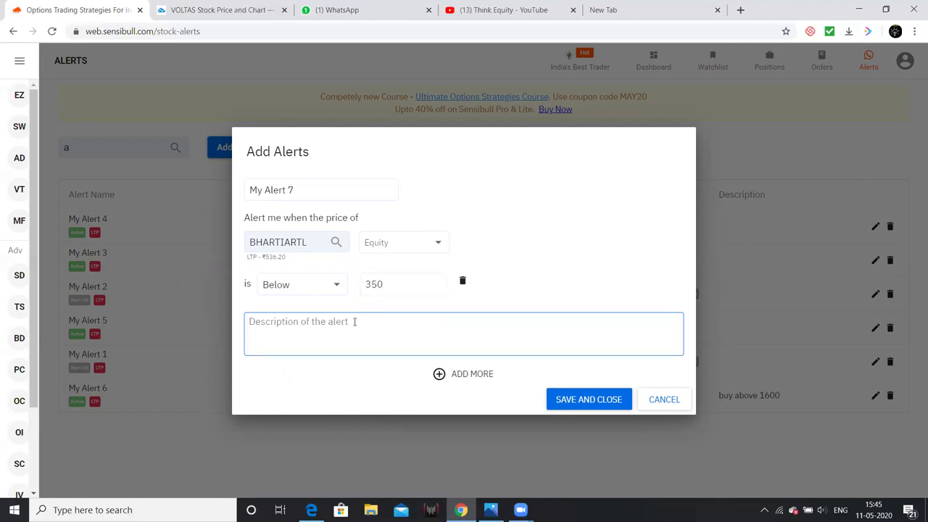
{"action": "type", "text": "buy"}
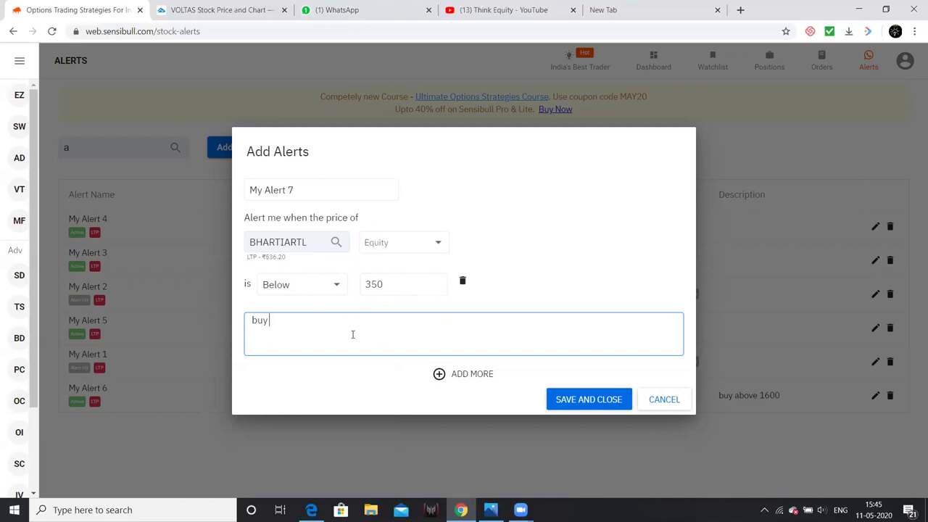
{"action": "type", "text": " below 350"}
{"action": "left_click", "coordinate": [593, 411]}
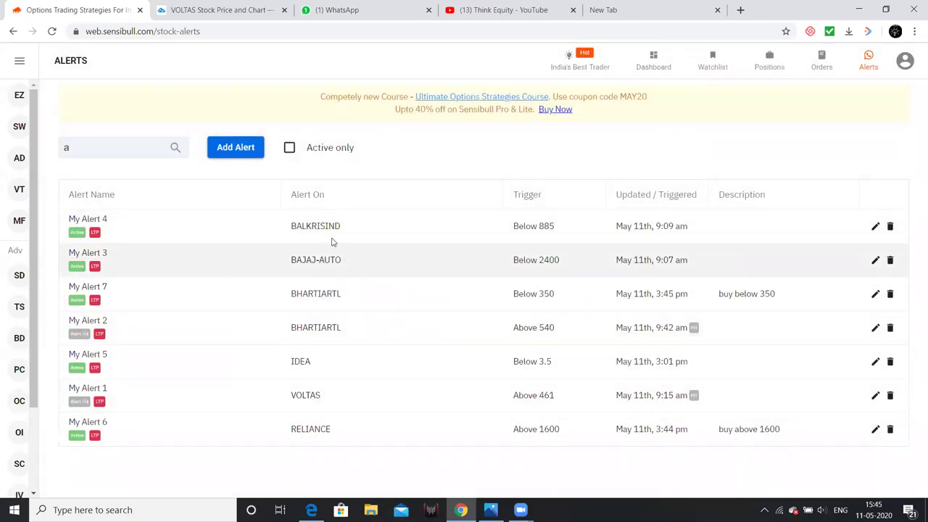
- Review Sensibull's WhatsApp messages alongside the alerts list, and switch to the Think Equity YouTube channel
{"action": "left_click", "coordinate": [326, 10]}
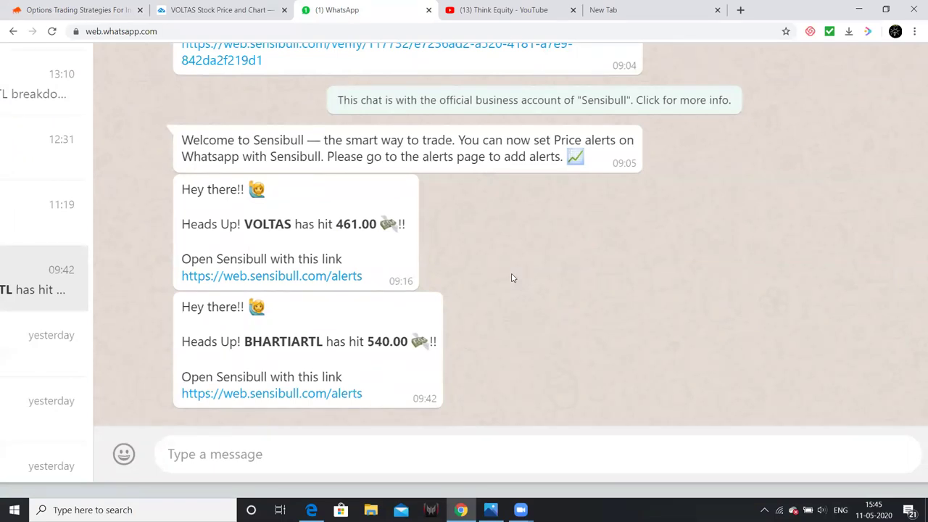
{"action": "left_click", "coordinate": [82, 7]}
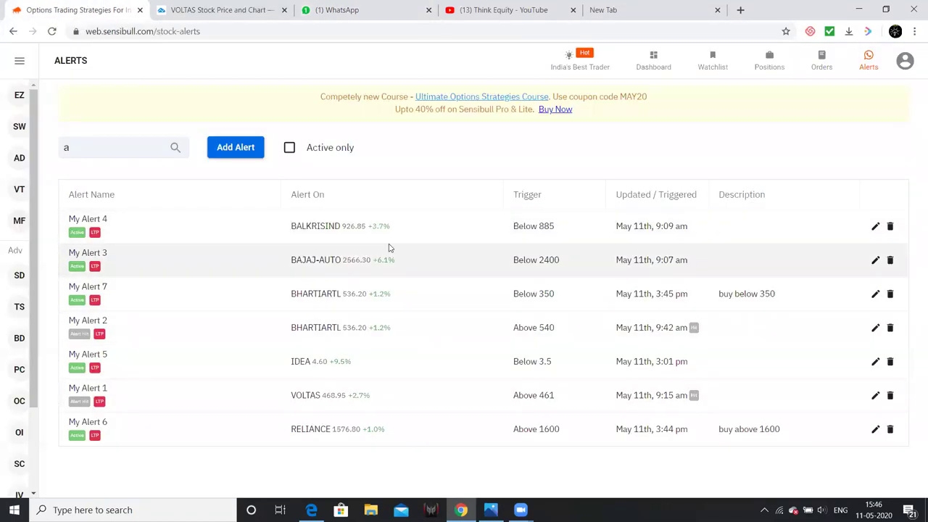
{"action": "left_click", "coordinate": [387, 7]}
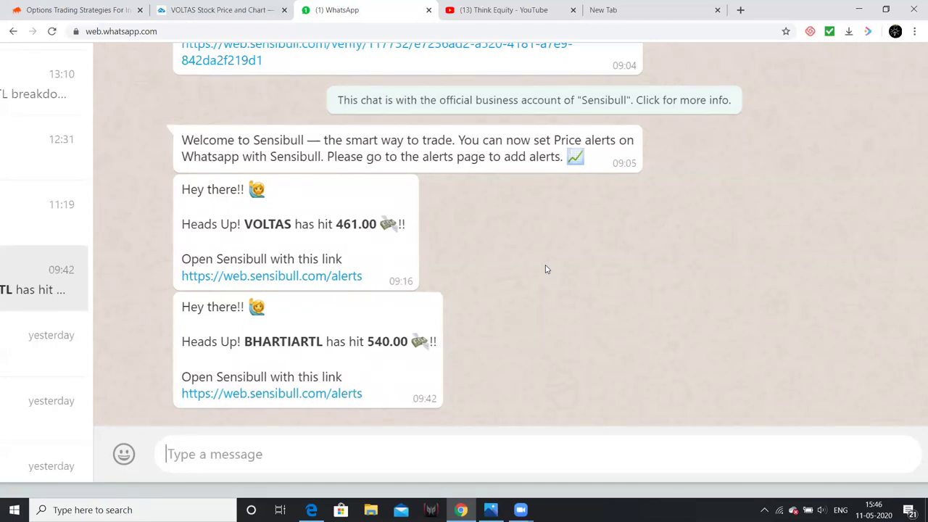
{"action": "scroll", "coordinate": [547, 269], "scroll_direction": "up", "scroll_amount": 1}
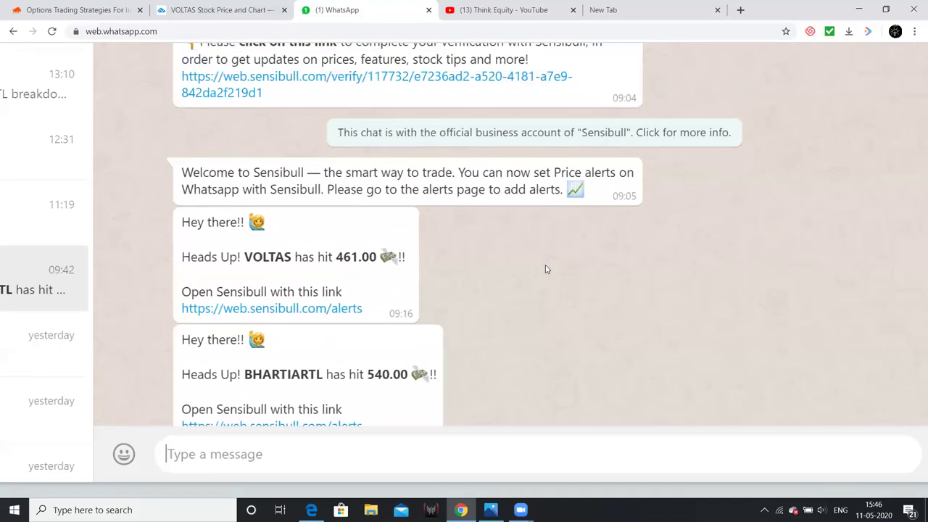
{"action": "scroll", "coordinate": [547, 269], "scroll_direction": "up", "scroll_amount": 2}
{"action": "scroll", "coordinate": [546, 269], "scroll_direction": "down", "scroll_amount": 1}
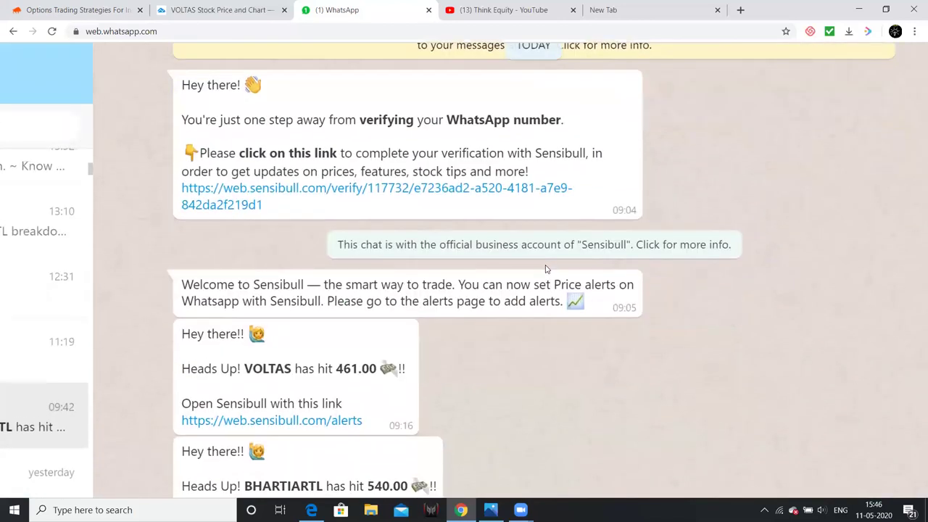
{"action": "scroll", "coordinate": [652, 359], "scroll_direction": "down", "scroll_amount": 1}
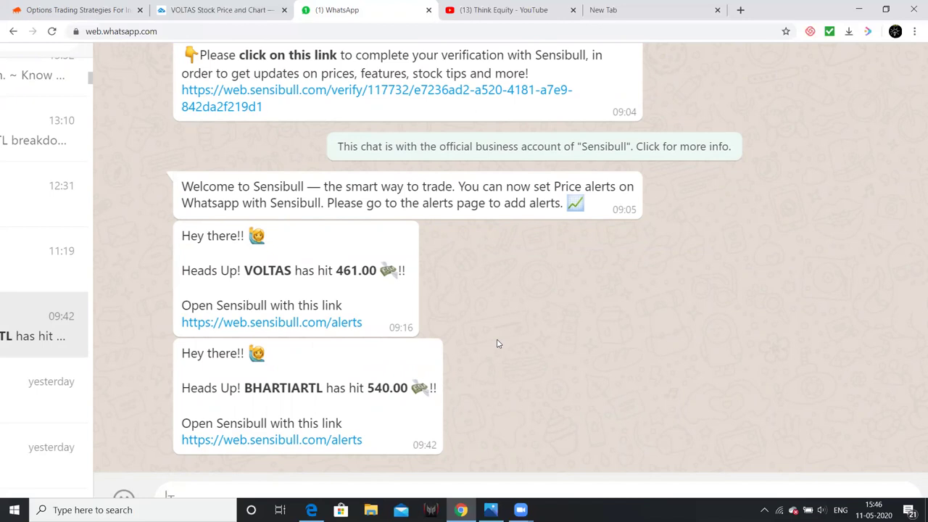
{"action": "left_click", "coordinate": [493, 10]}
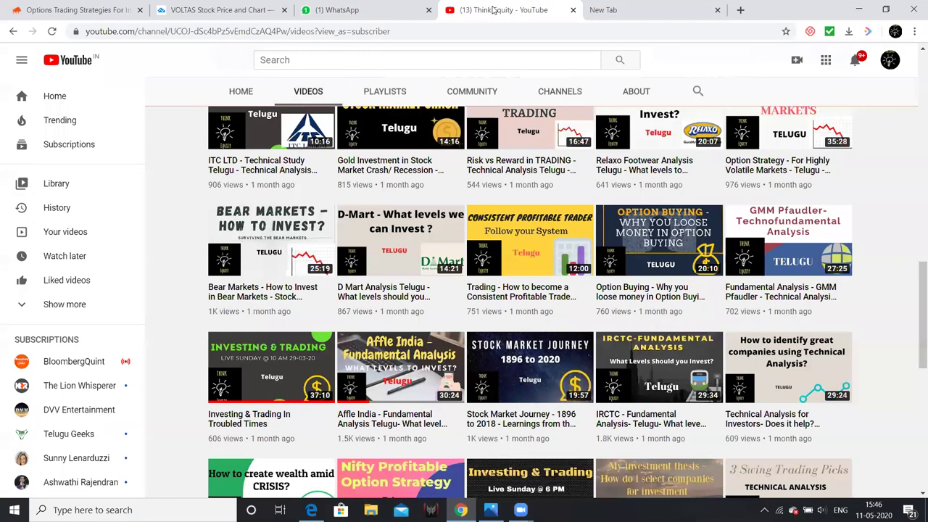